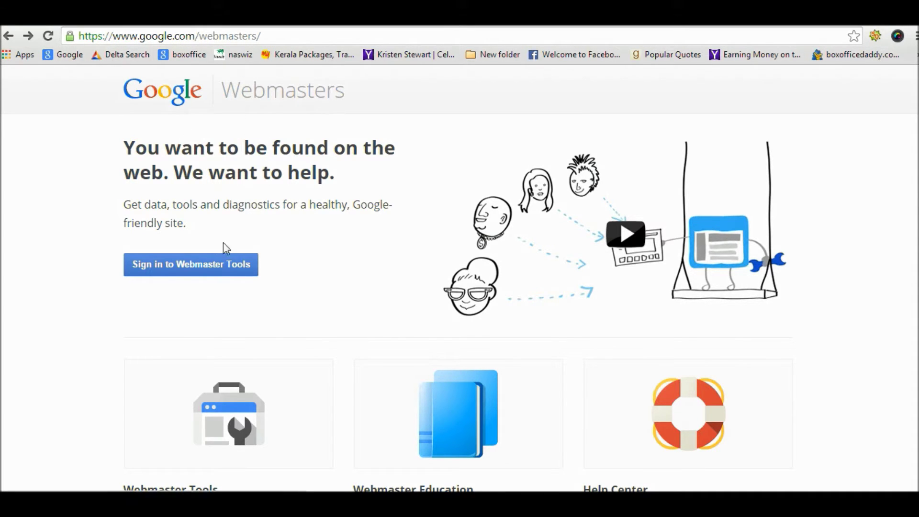
- Sign in to Webmaster Tools and open the Add a site form
click(179, 264)
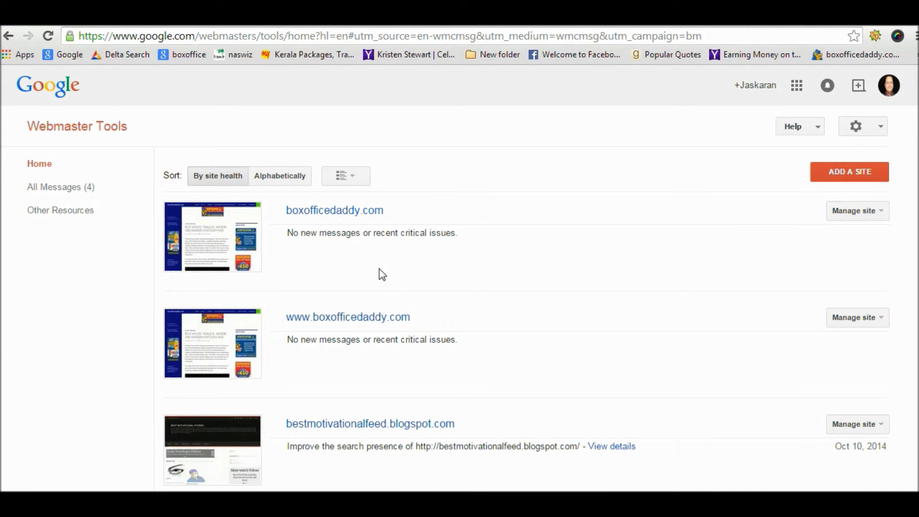
click(856, 177)
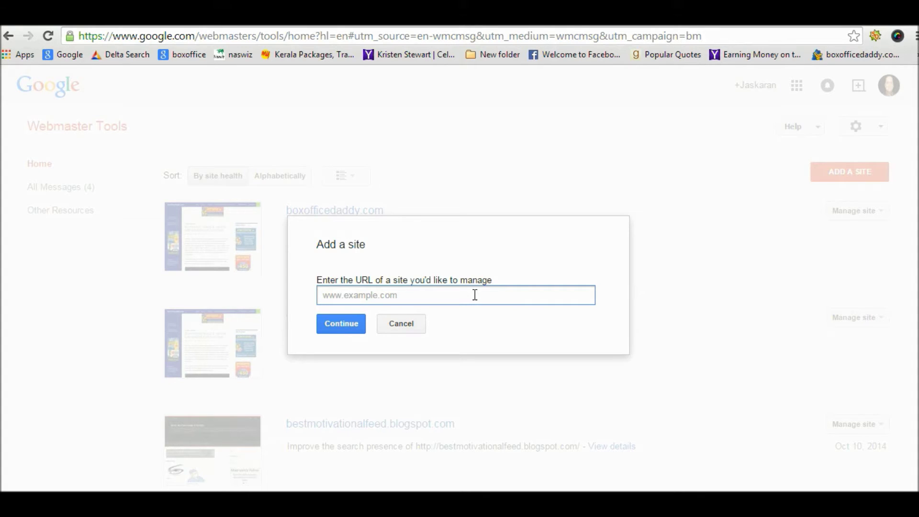
- Submit bestluxuryholidaysdestinationsinindia.com as the URL of the new site to manage
text(bestluxuryholidaysdestin)
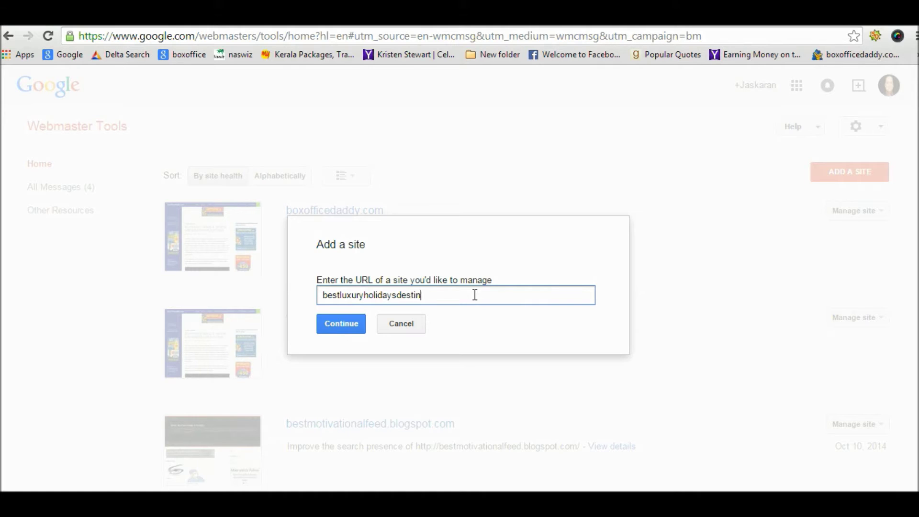
text(ationsinindia.com)
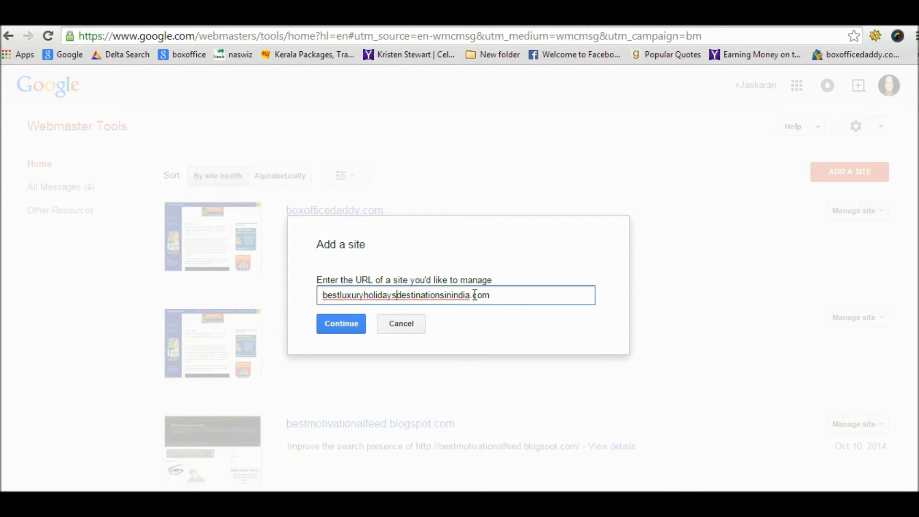
click(345, 326)
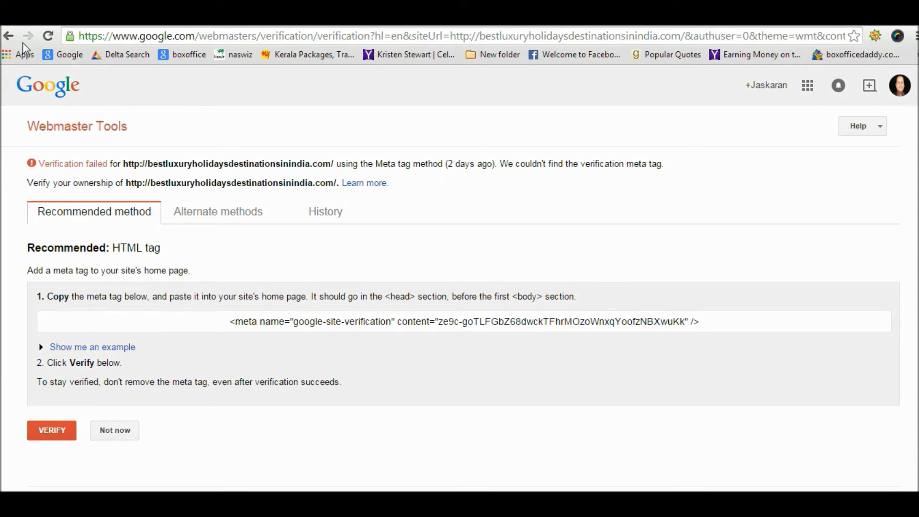
- Go back from the verification page to the Webmaster Tools home site list
click(8, 38)
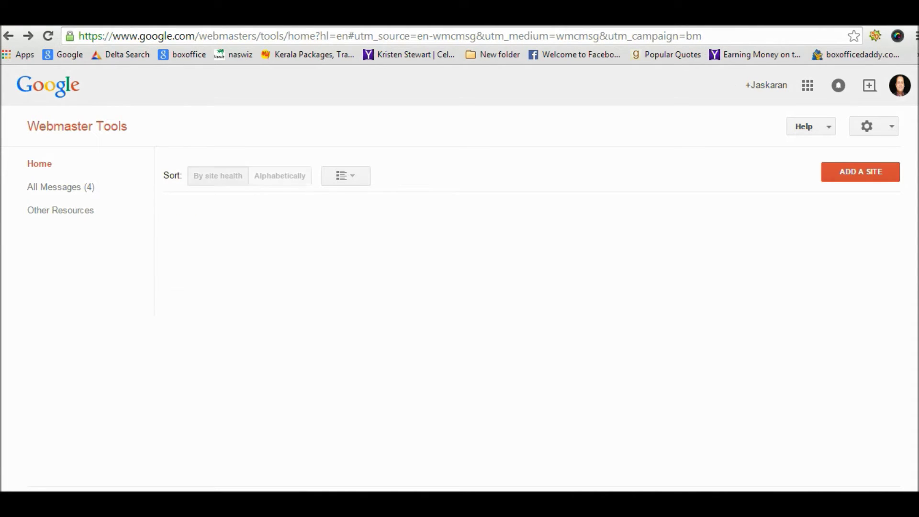
- Choose Manage site > Verify this site for bestluxuryholidaysdestinationsinindia.com in the site list
scroll(526, 278, down, 5)
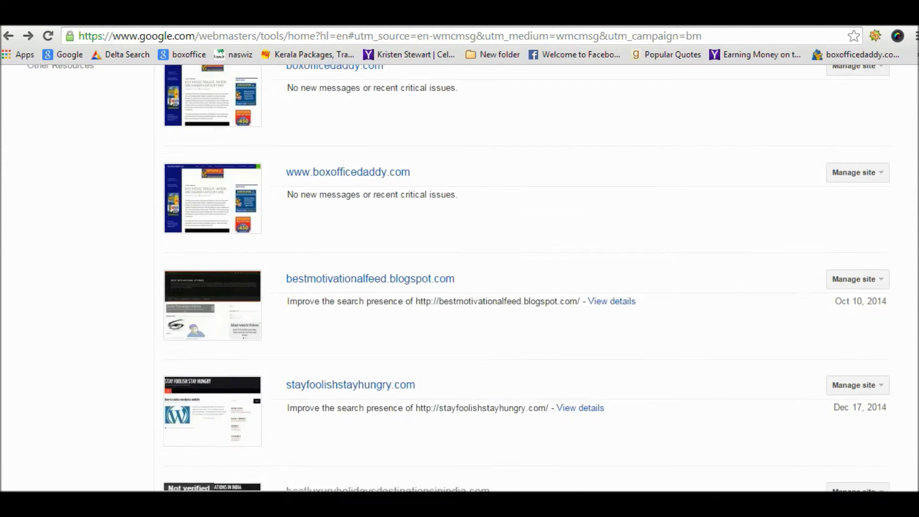
scroll(526, 277, down, 3)
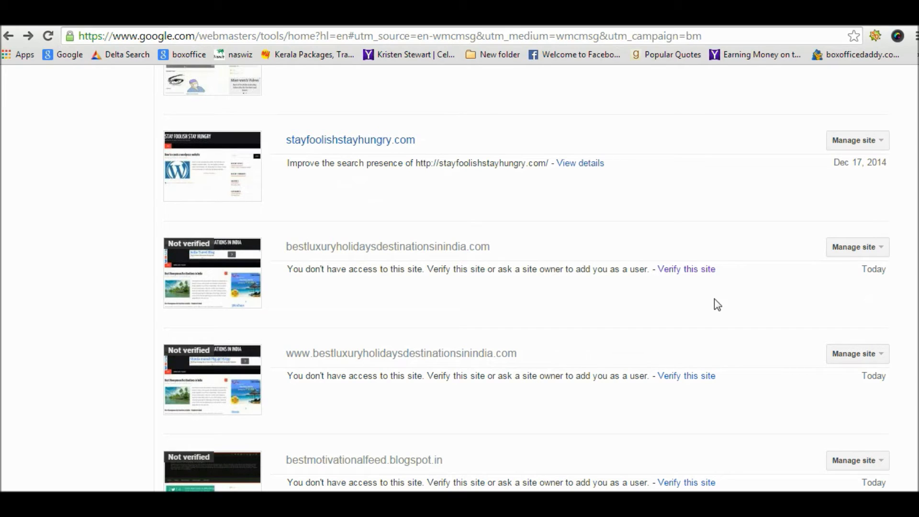
click(883, 253)
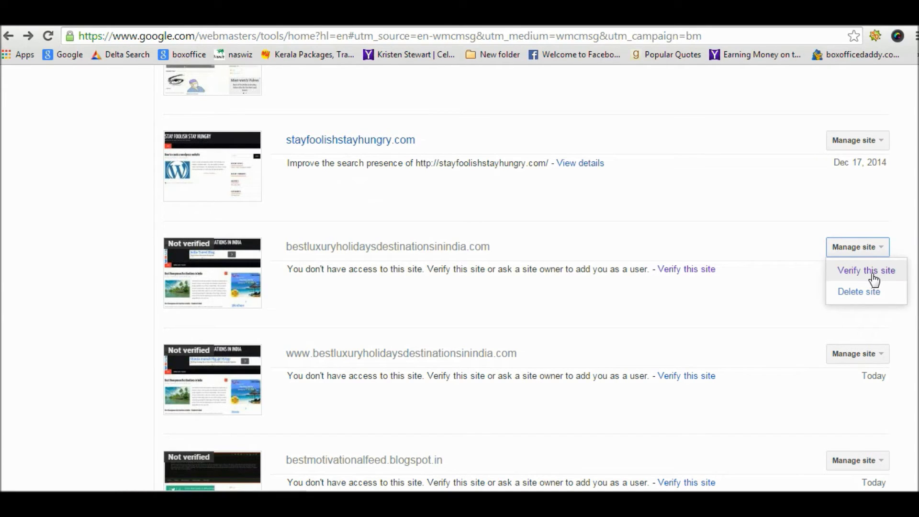
click(872, 275)
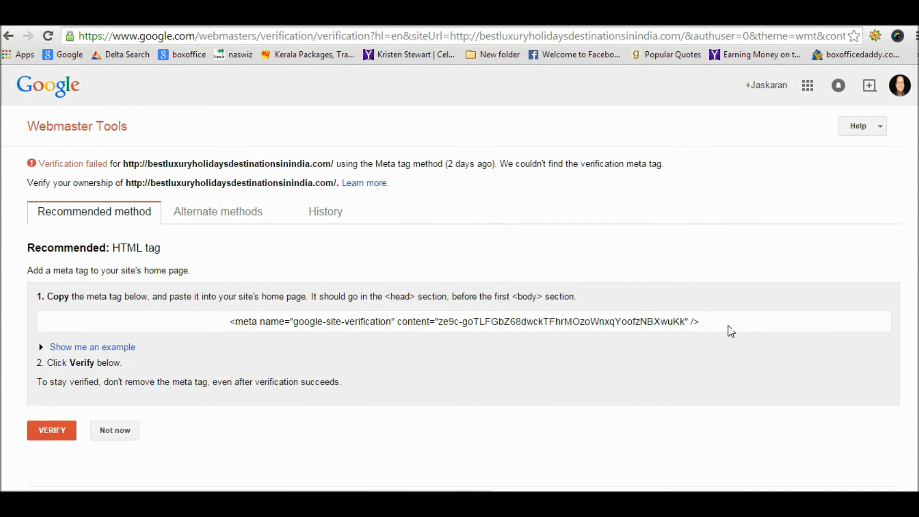
- Select and copy the google-site-verification meta tag, then go to the WordPress dashboard
click(712, 319)
key(ctrl+c)
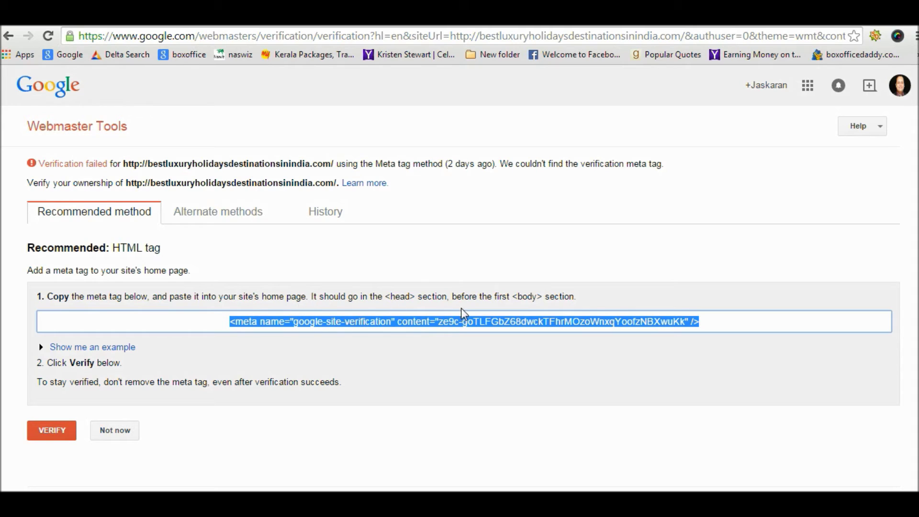
click(575, 294)
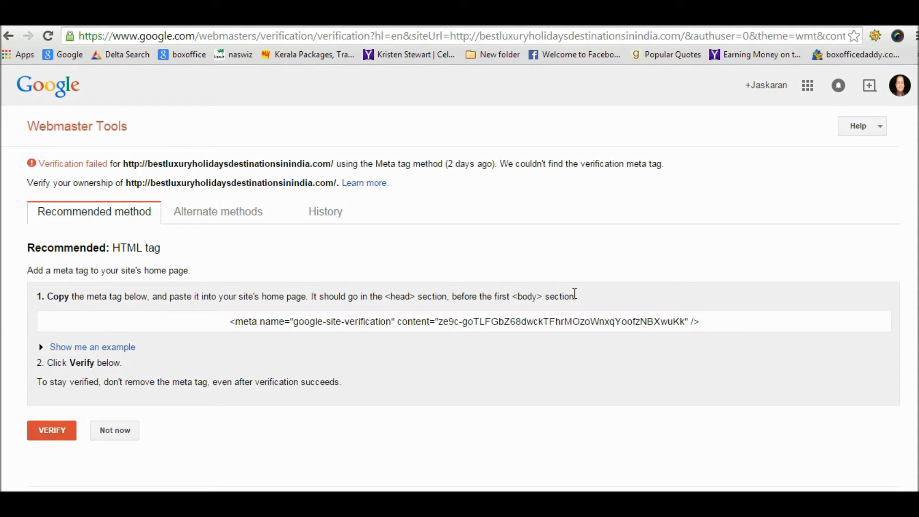
triple_click(574, 294)
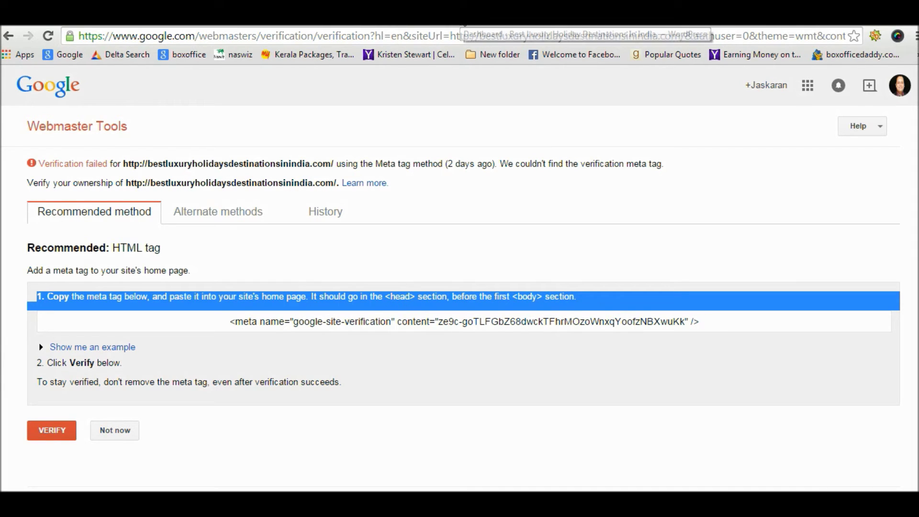
click(463, 19)
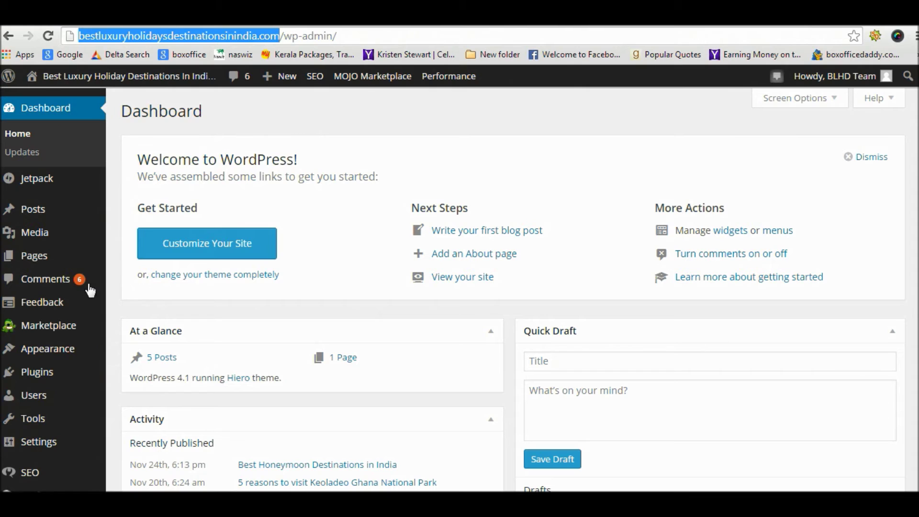
- Open Appearance > Editor and load the Hiero theme's header.php template
mouse_move(56, 352)
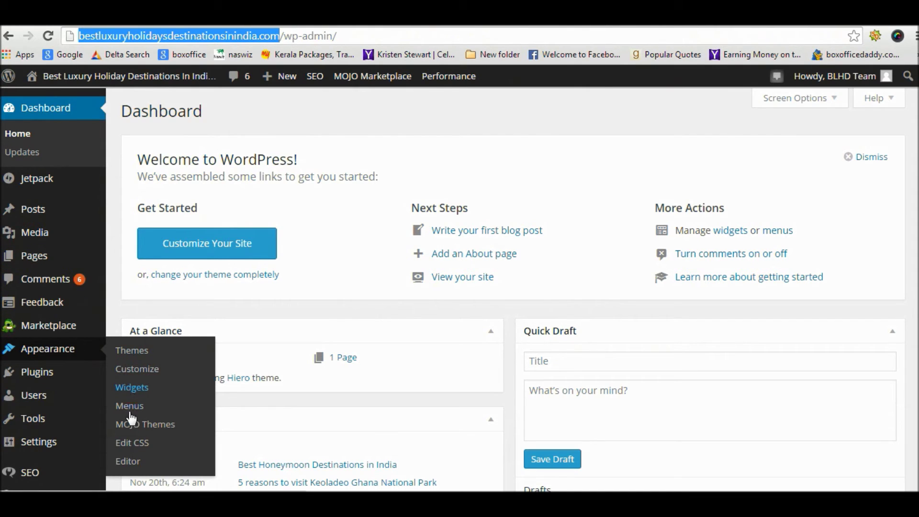
click(135, 461)
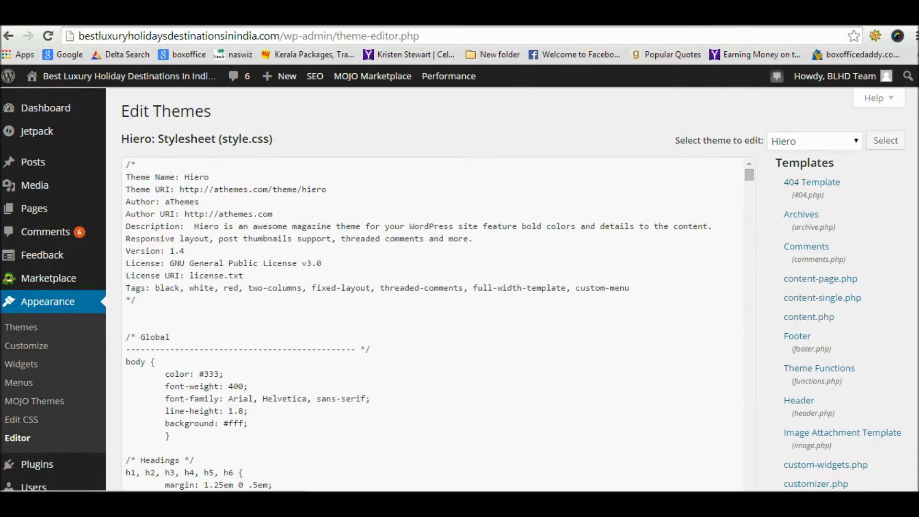
scroll(894, 254, down, 2)
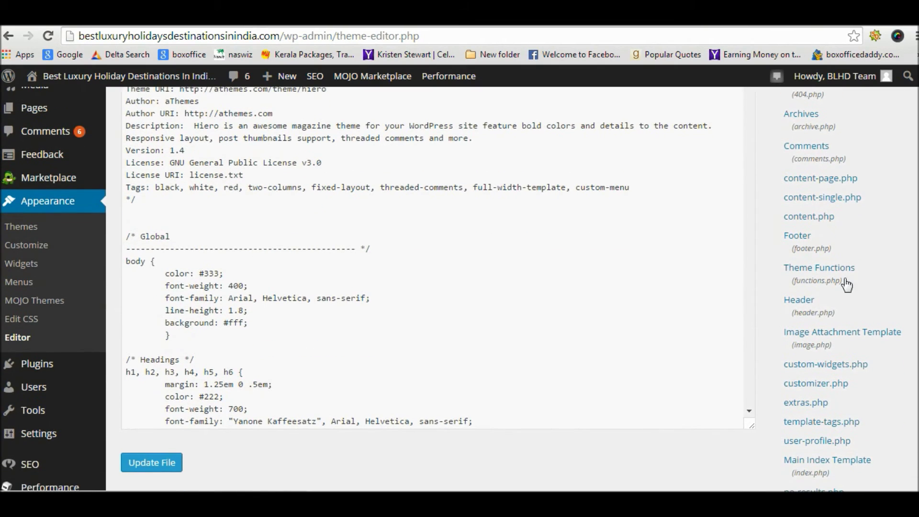
click(803, 302)
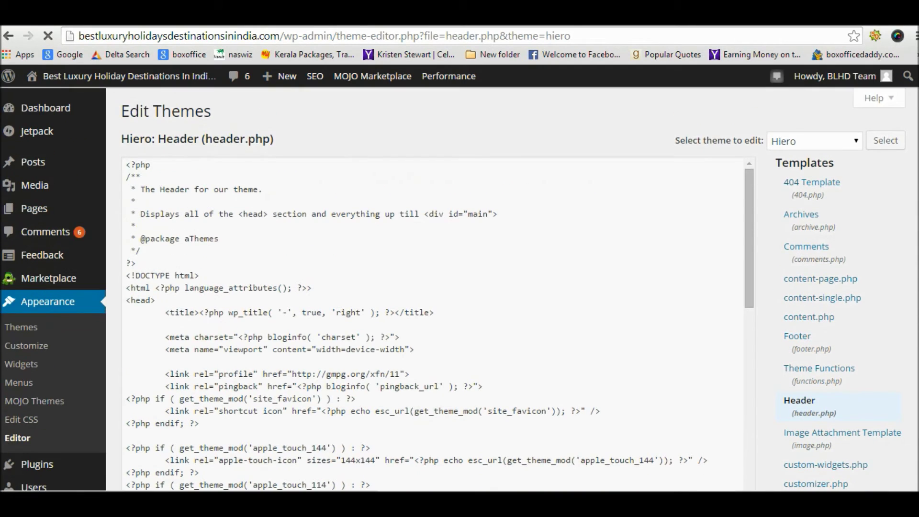
scroll(431, 287, down, 2)
scroll(430, 287, down, 2)
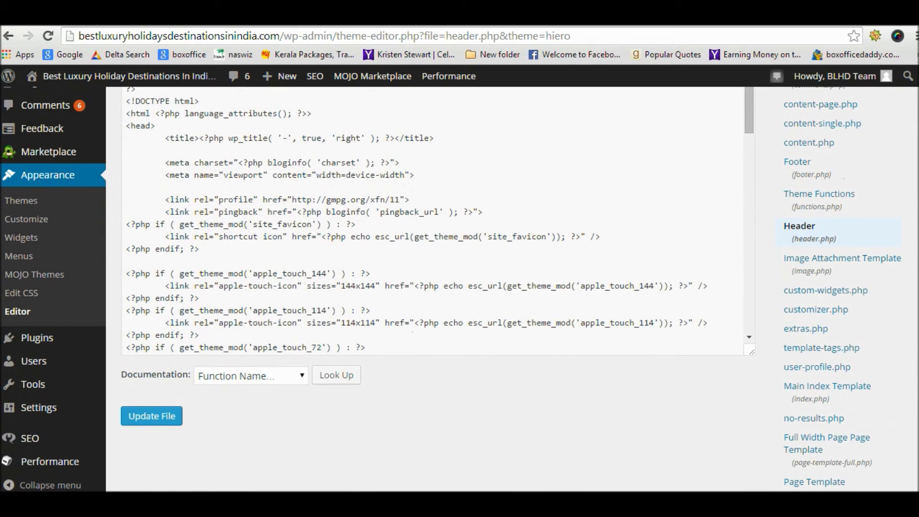
scroll(430, 287, up, 3)
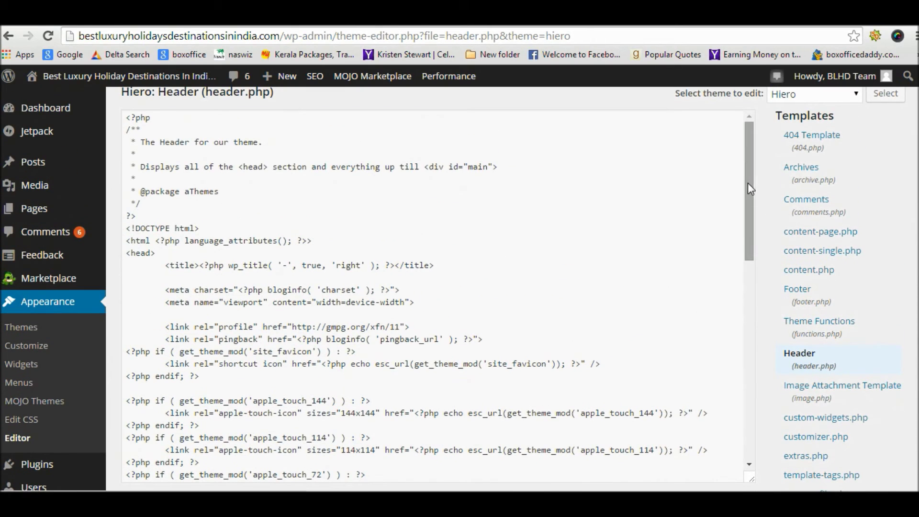
drag(747, 184, 760, 261)
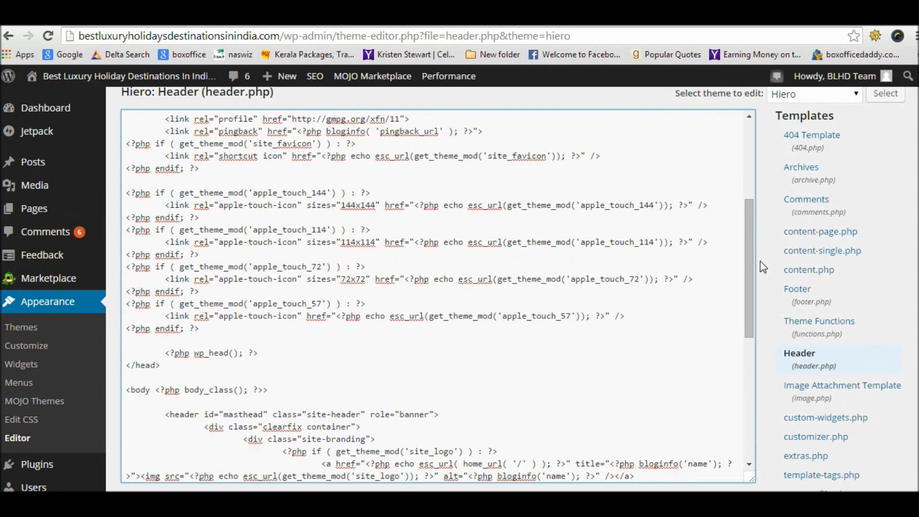
drag(748, 277, 747, 211)
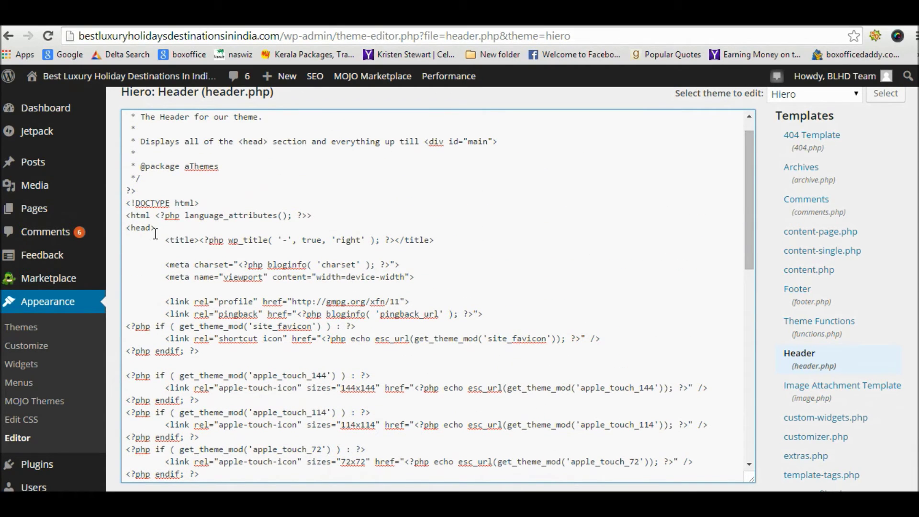
drag(126, 227, 156, 228)
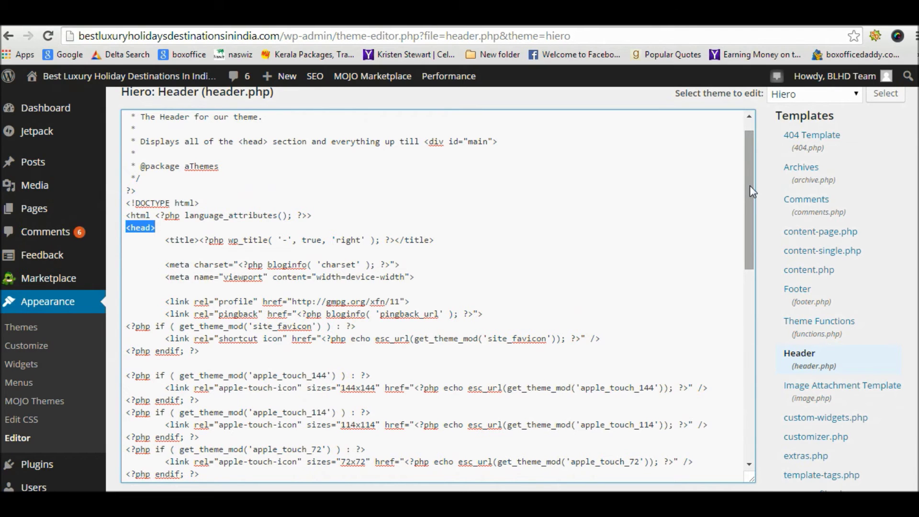
drag(749, 188, 751, 249)
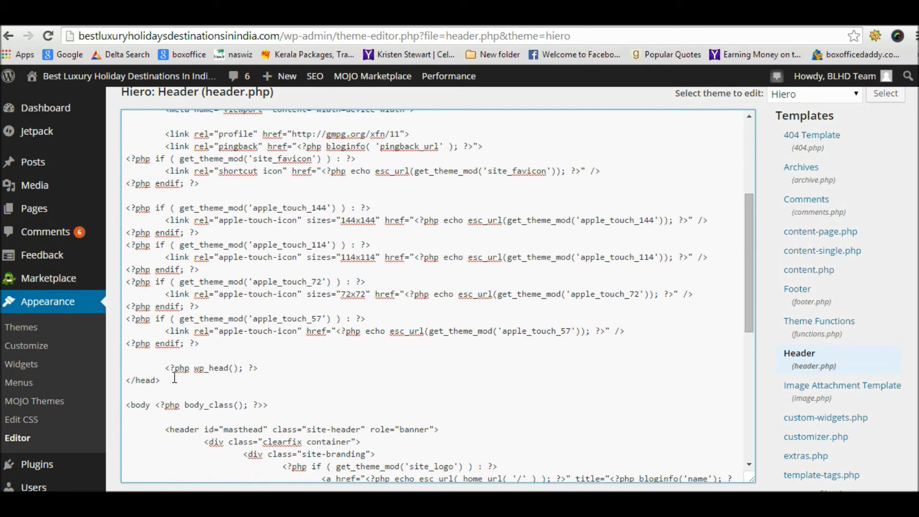
drag(174, 378, 125, 380)
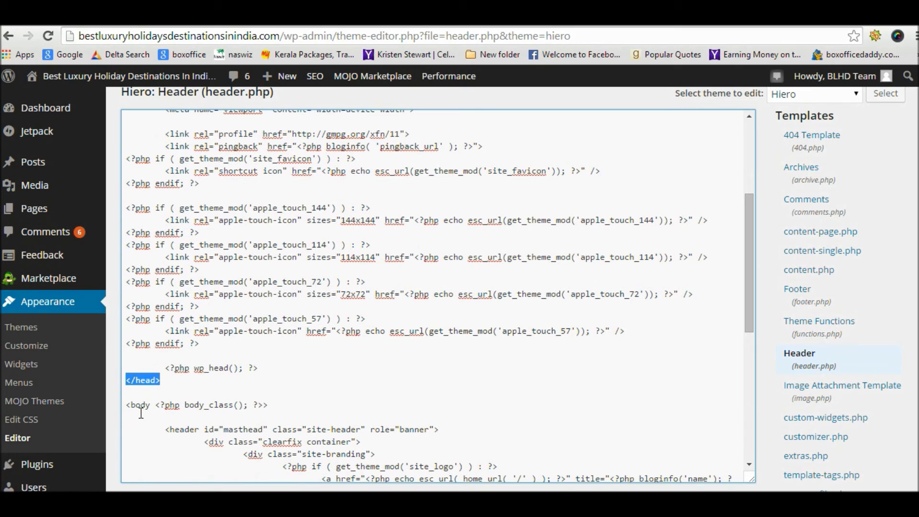
drag(126, 404, 271, 399)
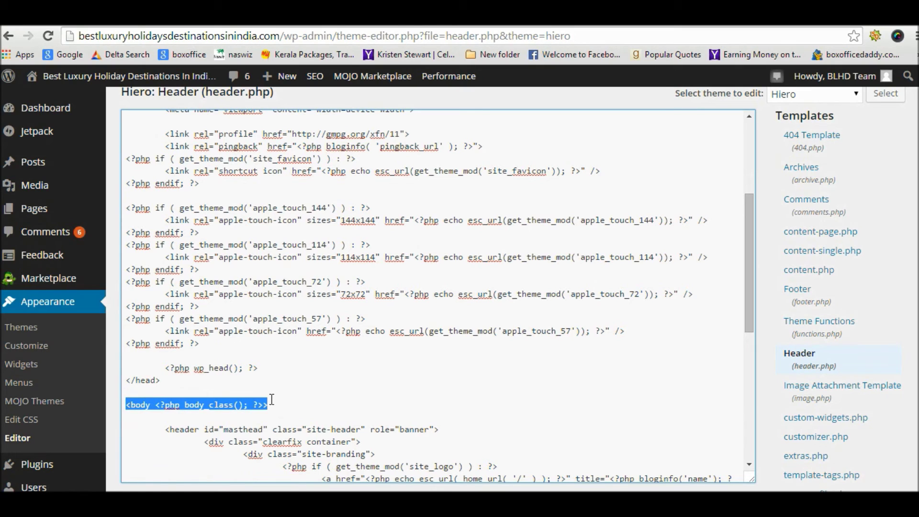
- Paste the verification meta tag on a new line after wp_head() in header.php and update the file
click(275, 376)
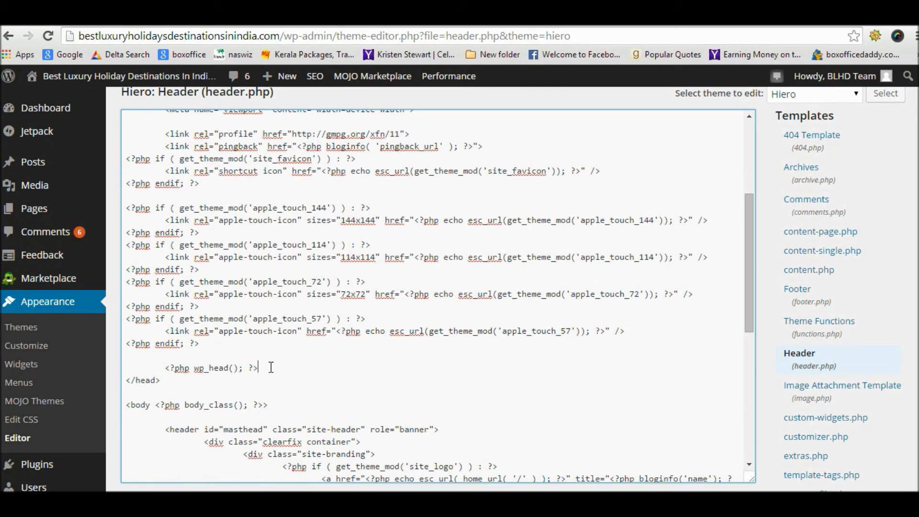
key(Return)
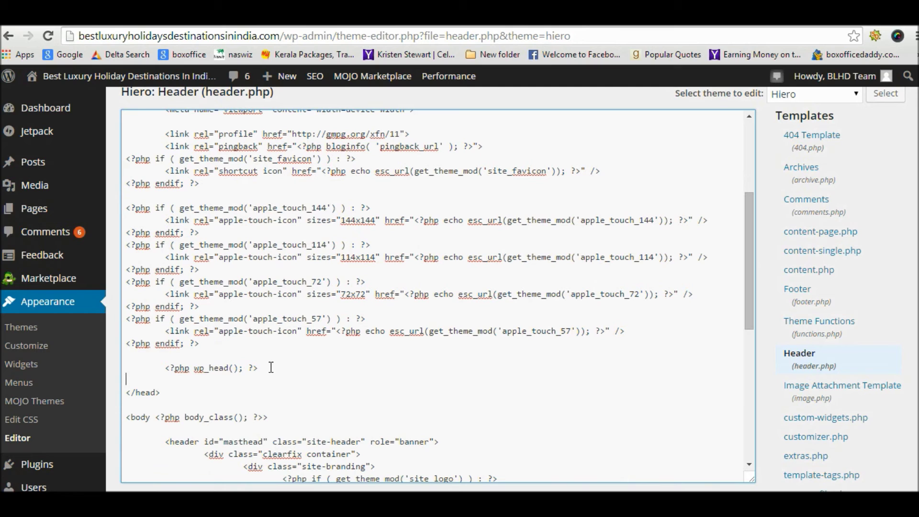
key(ctrl+v)
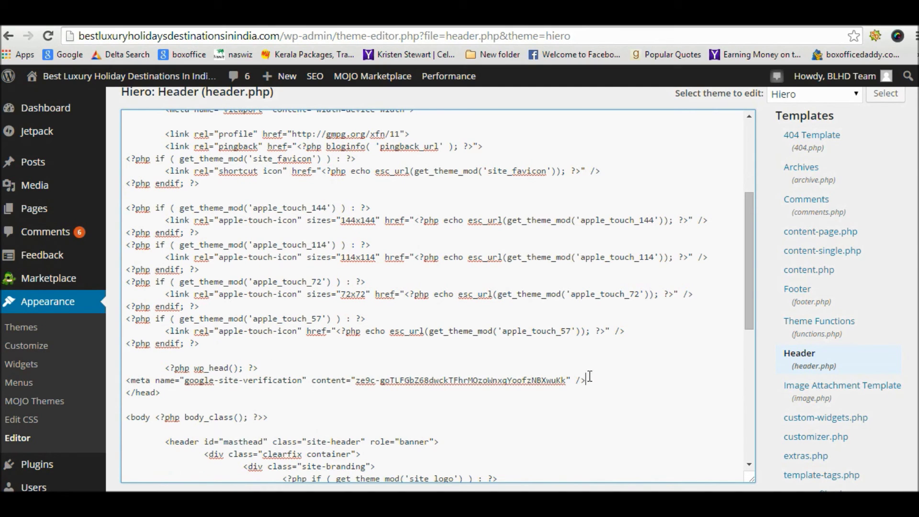
scroll(866, 335, down, 2)
scroll(451, 289, down, 1)
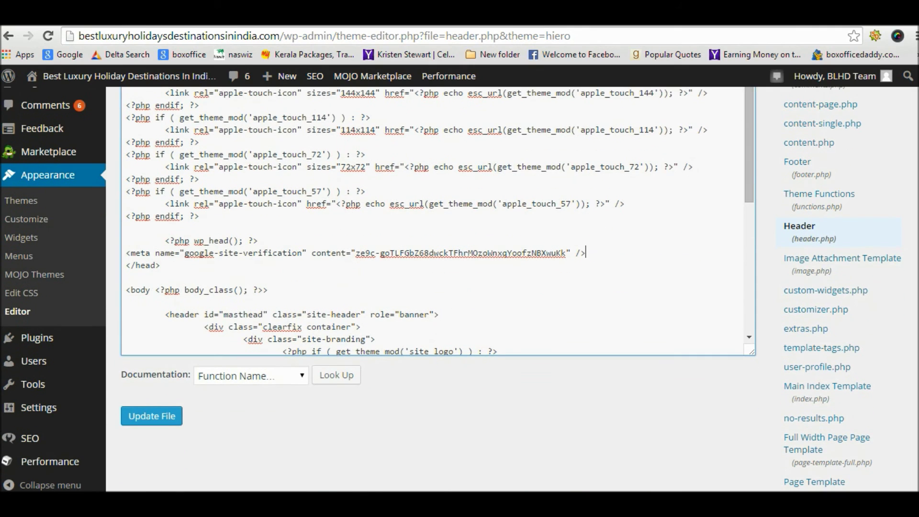
click(160, 420)
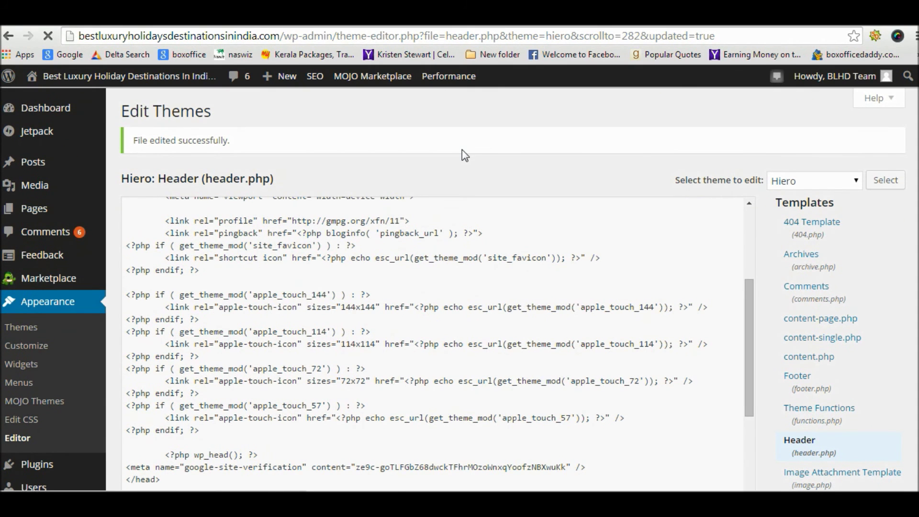
- Back in Webmaster Tools, run VERIFY for the HTML tag method
click(335, 25)
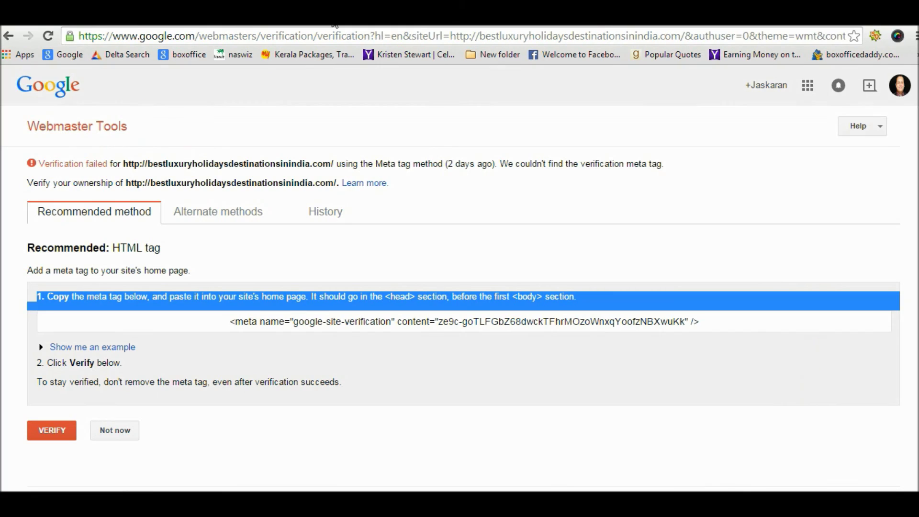
click(433, 368)
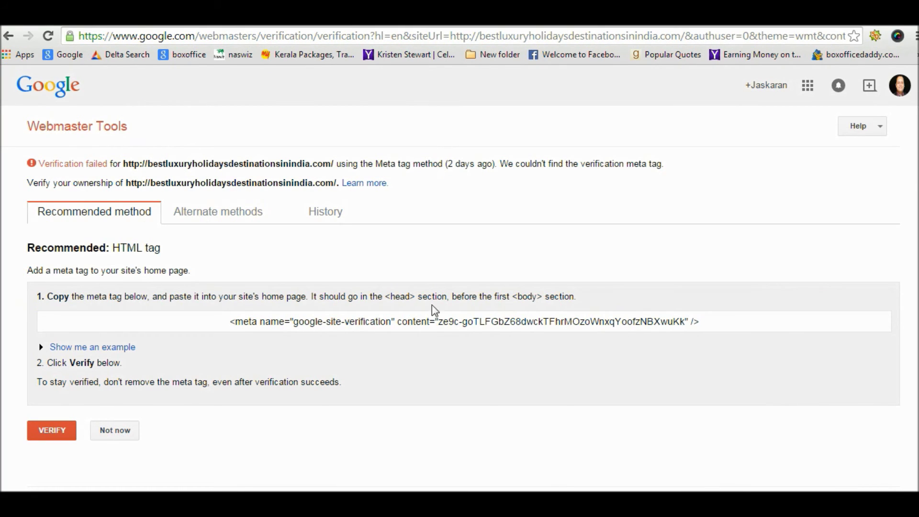
click(63, 437)
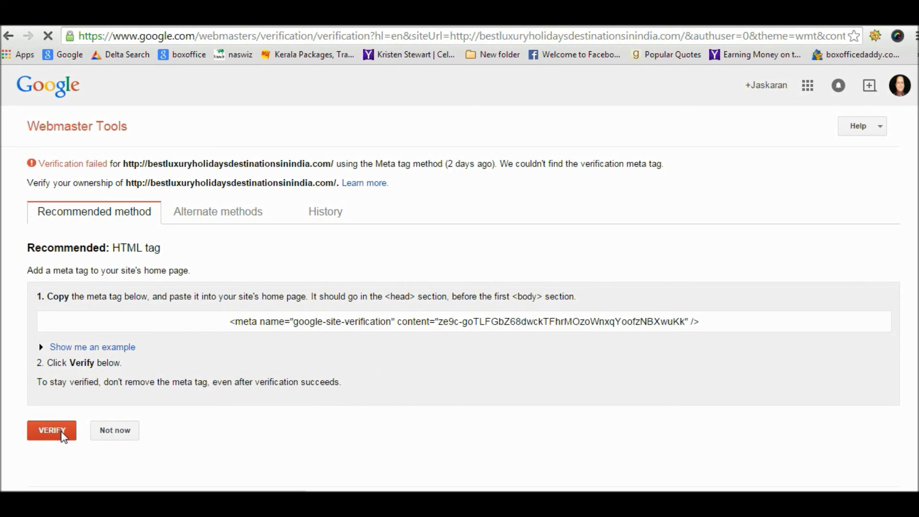